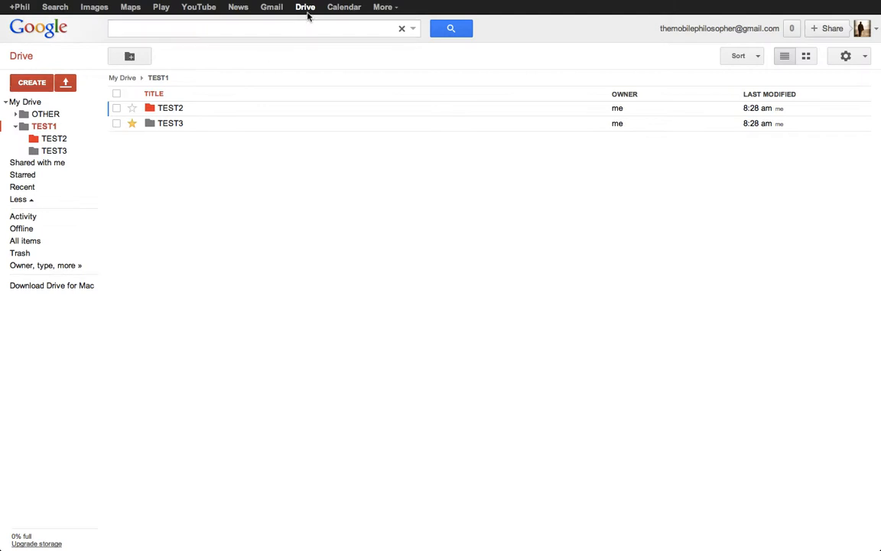
- Create a new spreadsheet in the TEST1 folder and name it TEST222
click(42, 85)
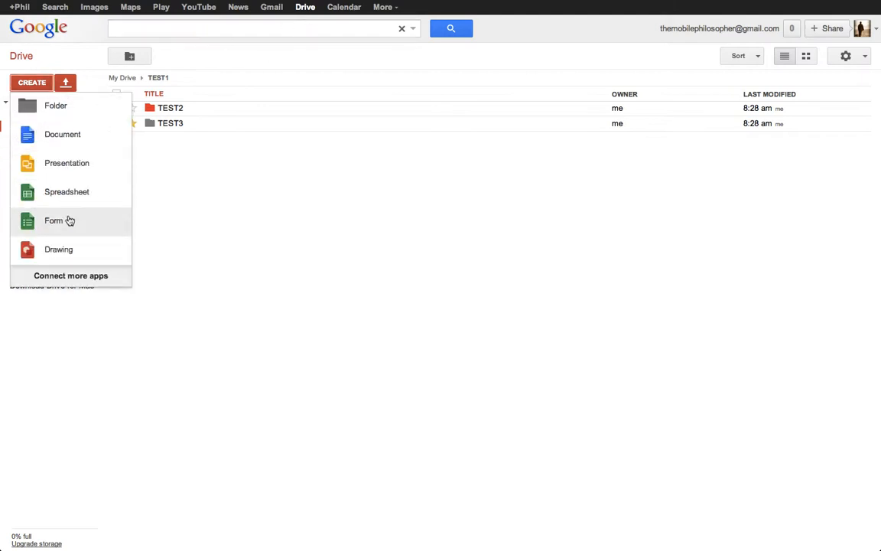
click(80, 195)
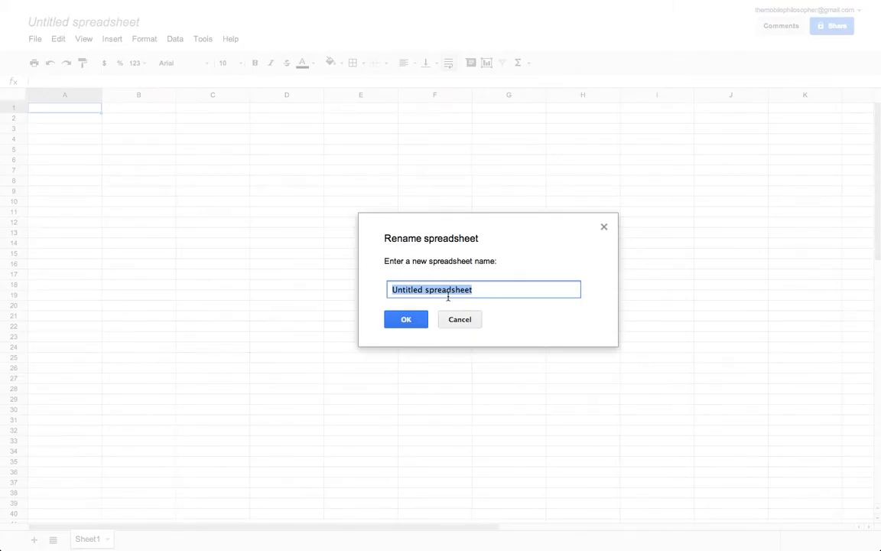
text(RT)
text(ST)
text(22)
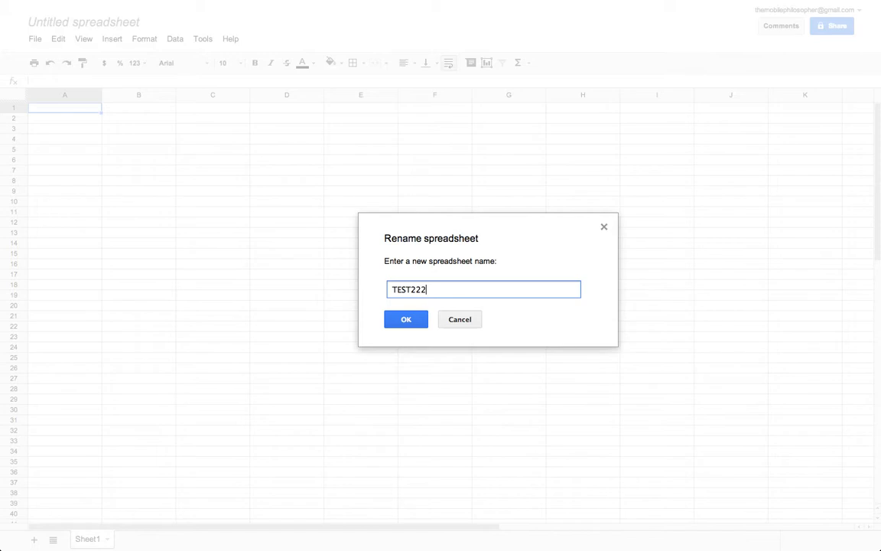
text(2)
key(Return)
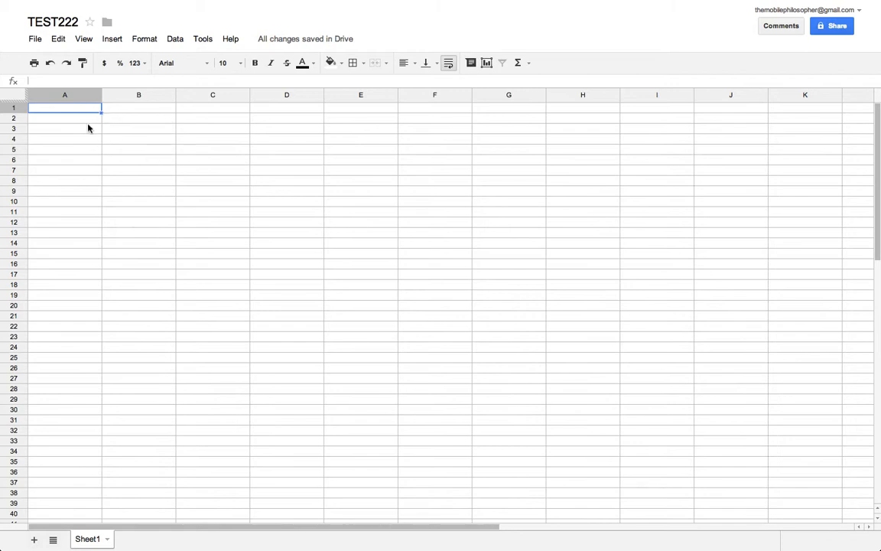
- Enter the values 1, 2 and 3 in cells A1, B1 and C1
text(1)
key(Tab)
text(2)
key(Tab)
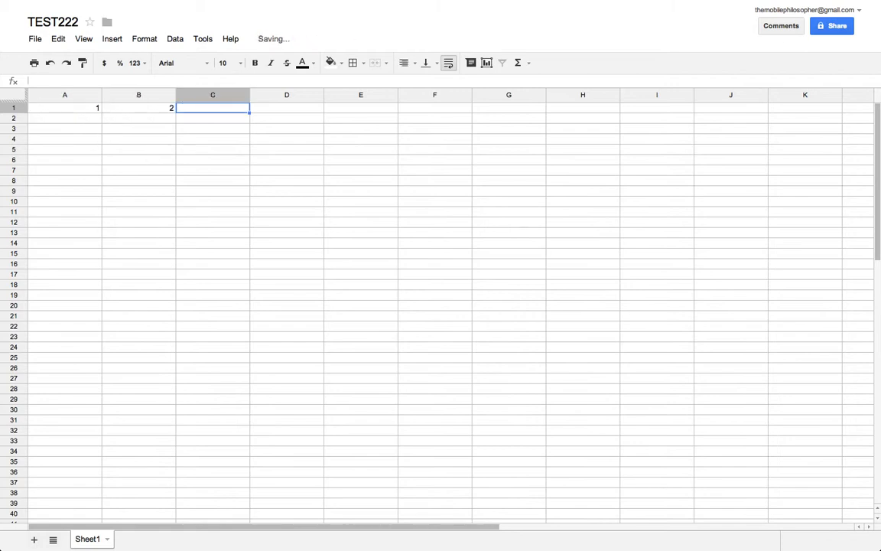
text(3)
key(Tab)
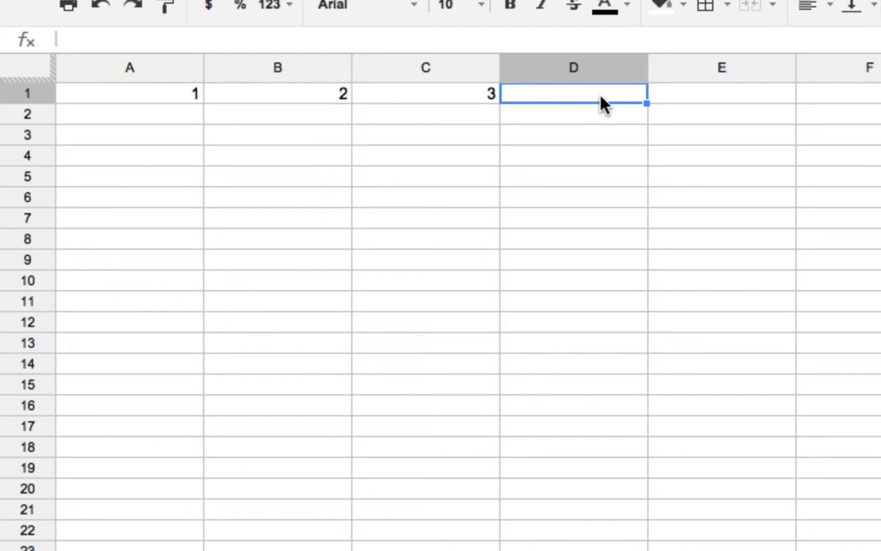
- Try to sum A1:C1 in cell D1 by entering =SUM without an opening parenthesis and selecting the range
text(=)
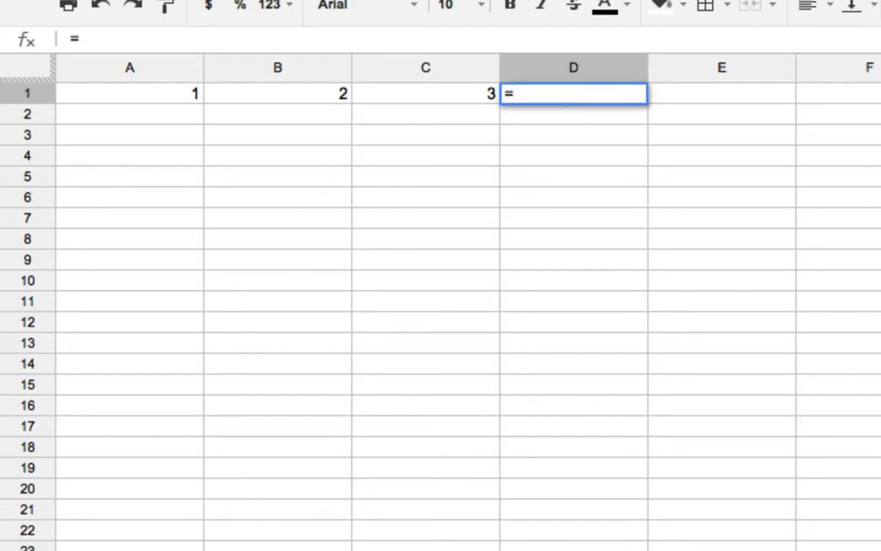
text(SUM)
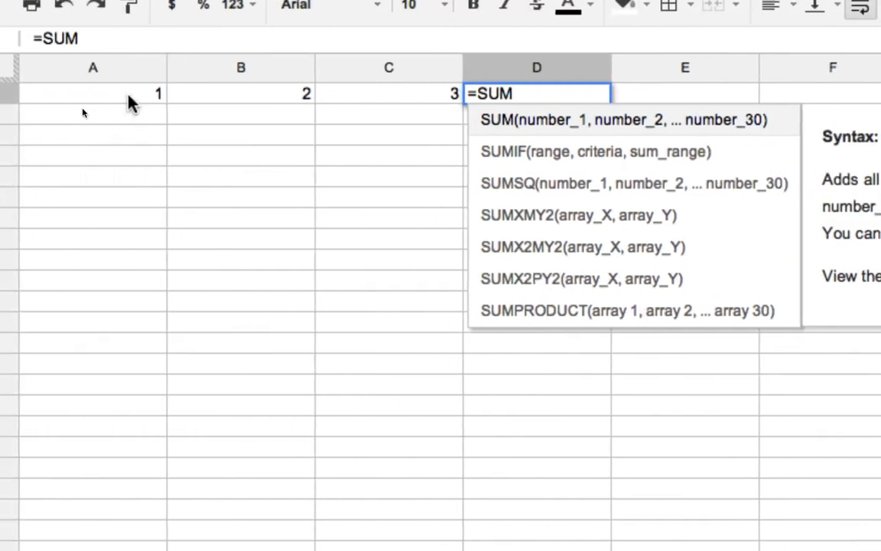
drag(129, 95, 325, 102)
- Replace the content of cell D1 with the formula =SUM(A1:C1)
mouse_move(507, 99)
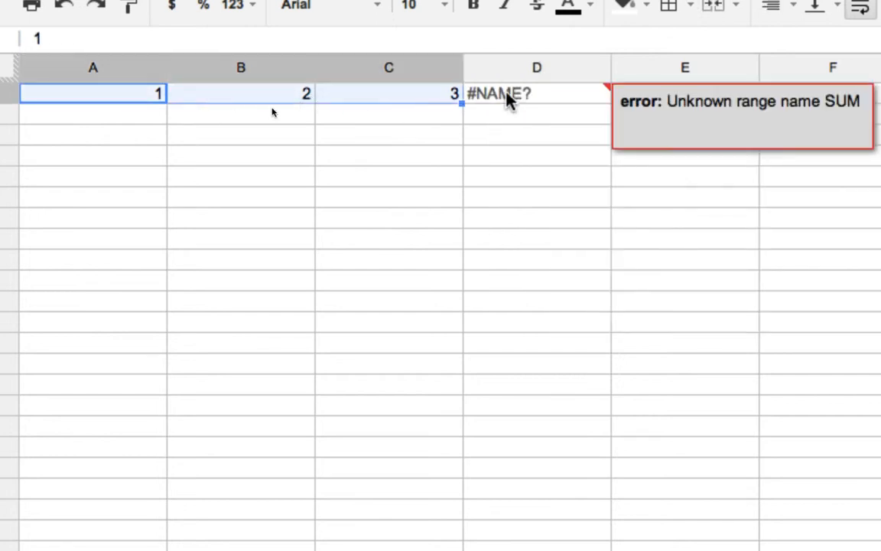
click(507, 100)
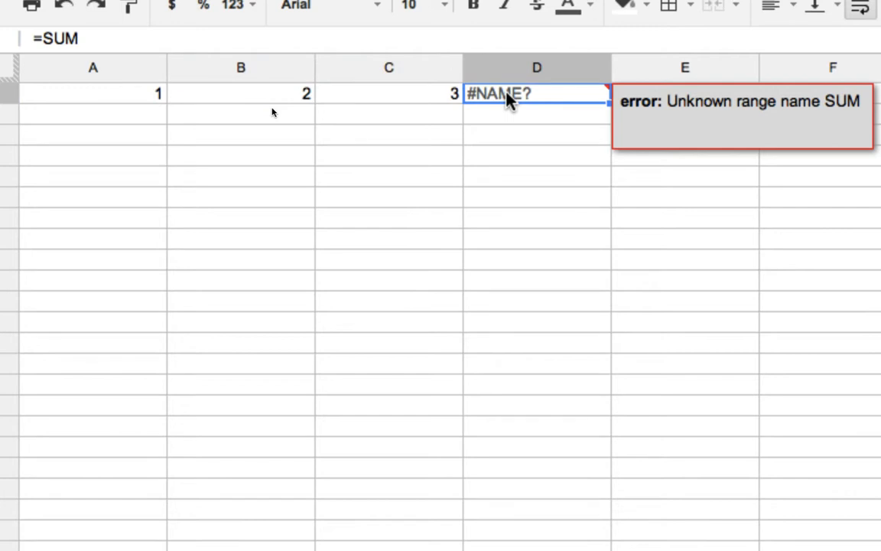
text(=SUM)
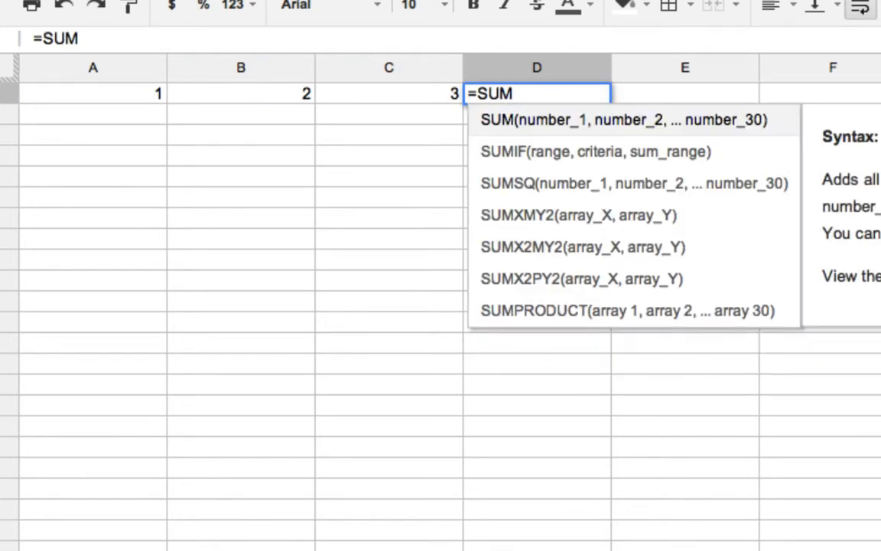
text(()
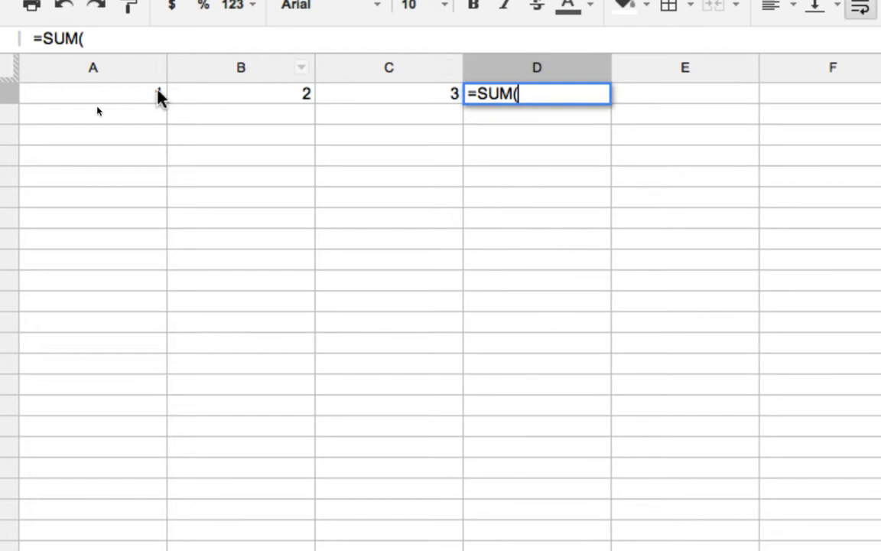
drag(159, 93, 354, 107)
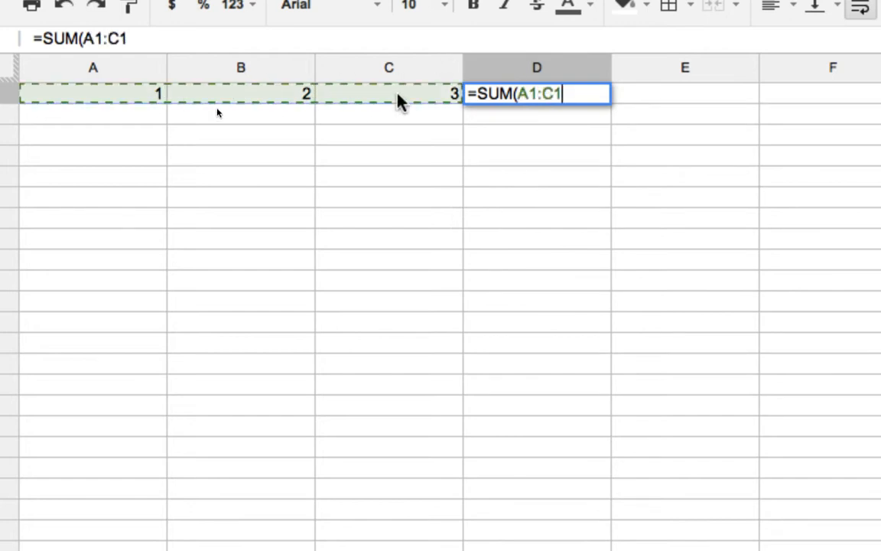
text())
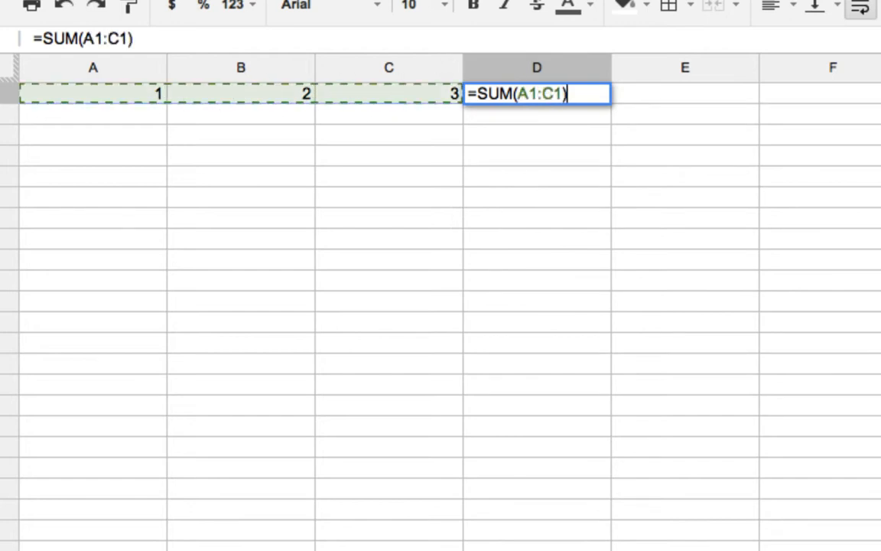
key(Return)
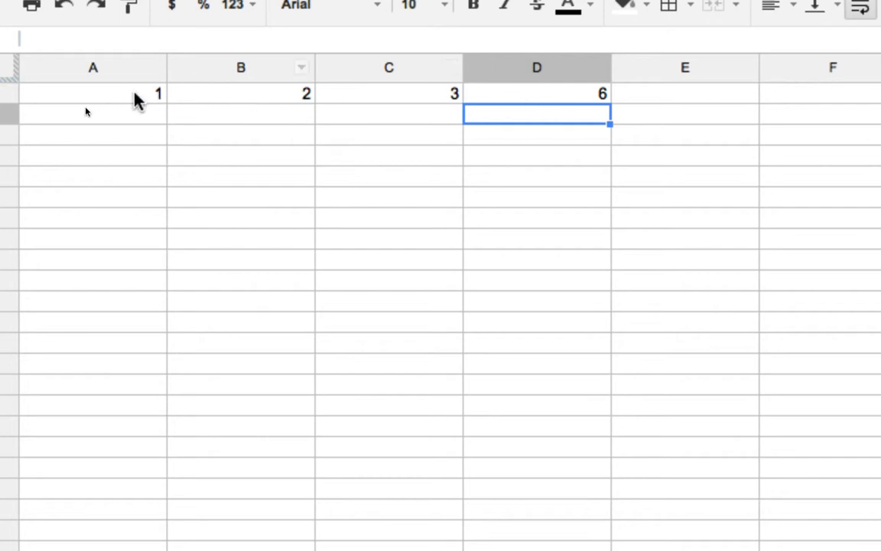
- Enter the formula =SUM(A1:D1) in cell E1
click(678, 99)
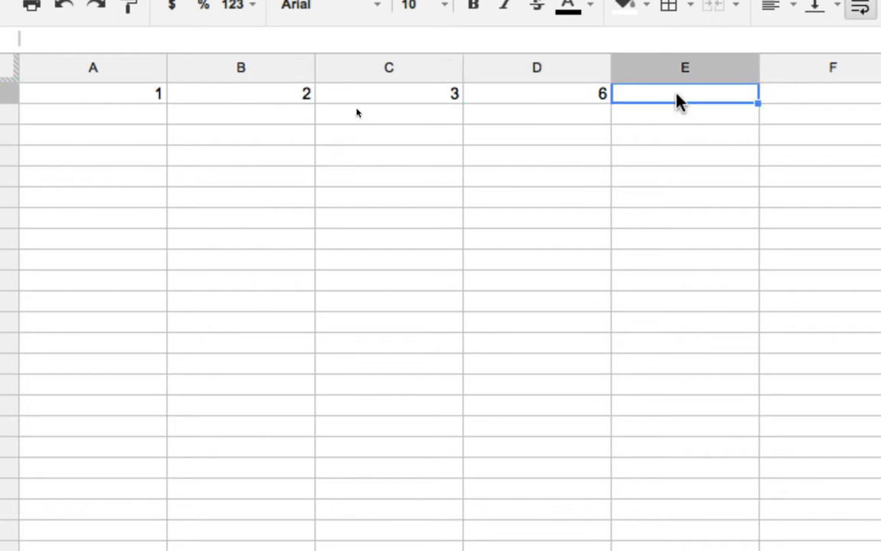
text(=SUM()
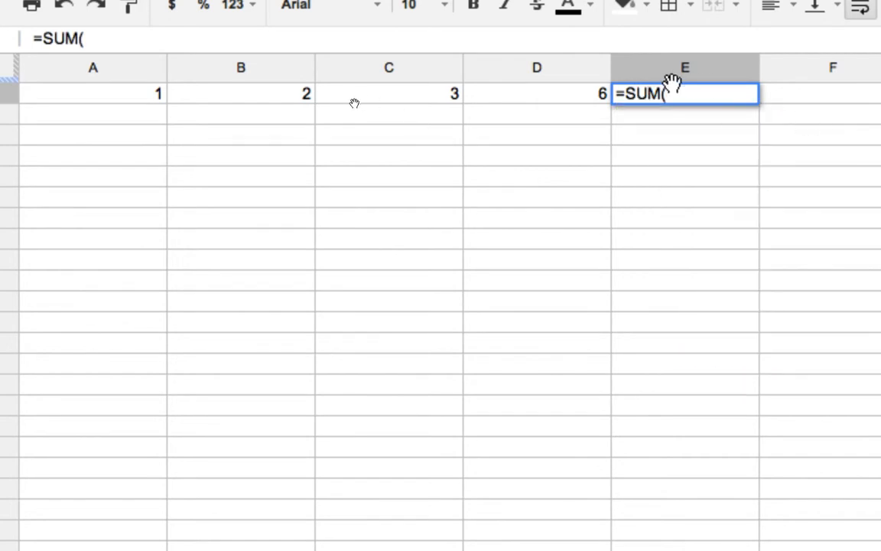
drag(155, 93, 531, 95)
text())
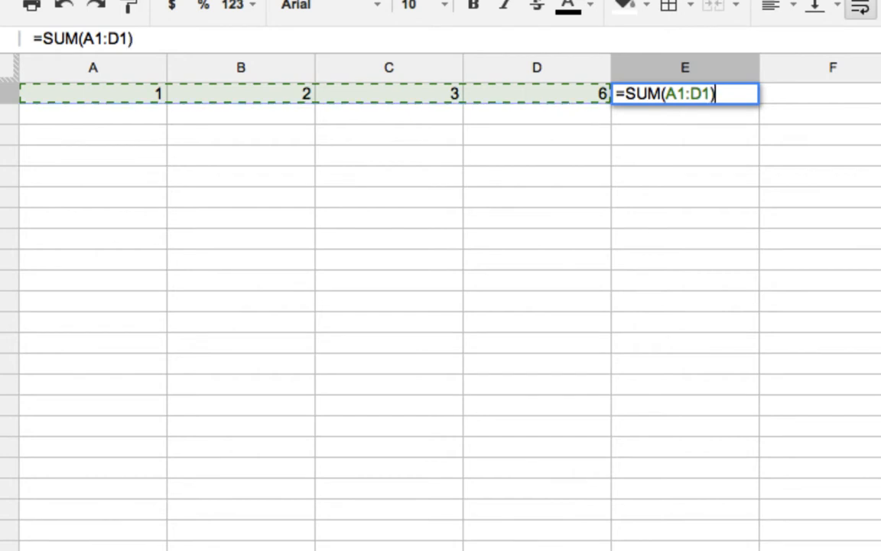
key(Return)
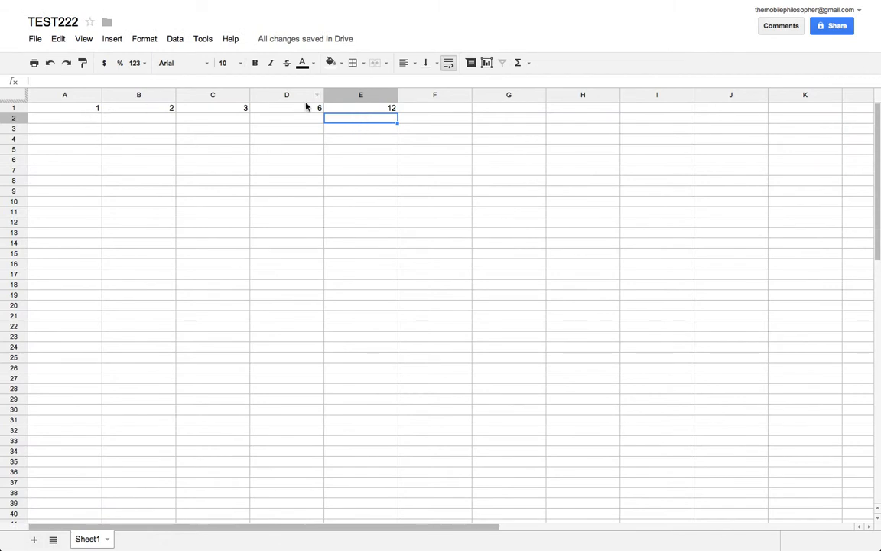
- Open the full Google spreadsheets function list and look through the array functions' syntax and descriptions
click(74, 107)
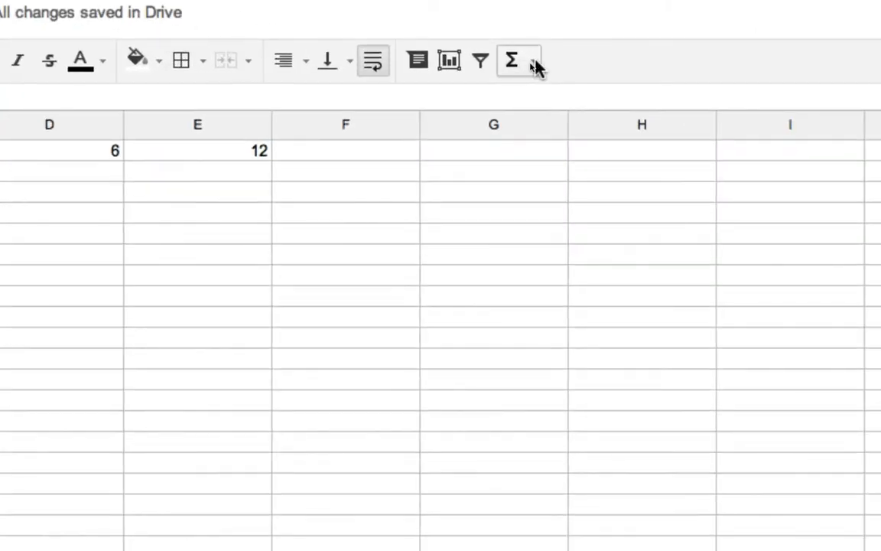
click(534, 64)
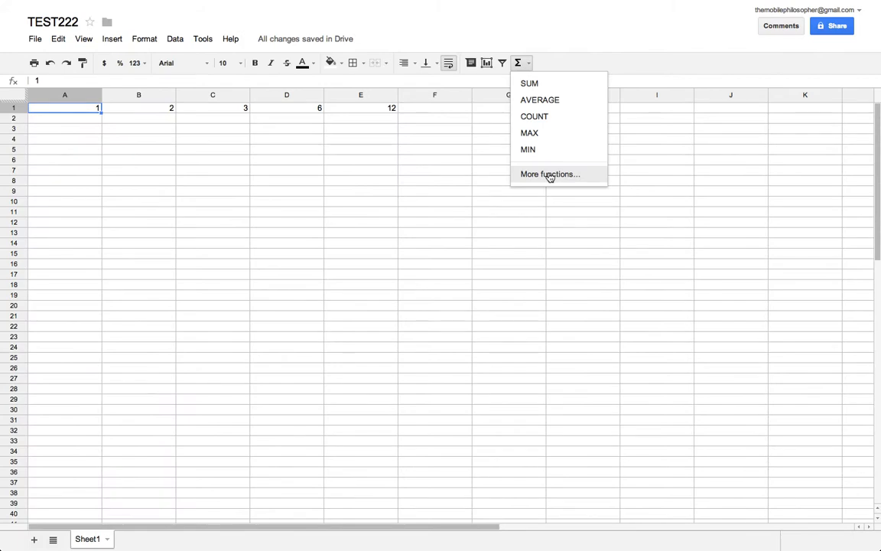
click(550, 175)
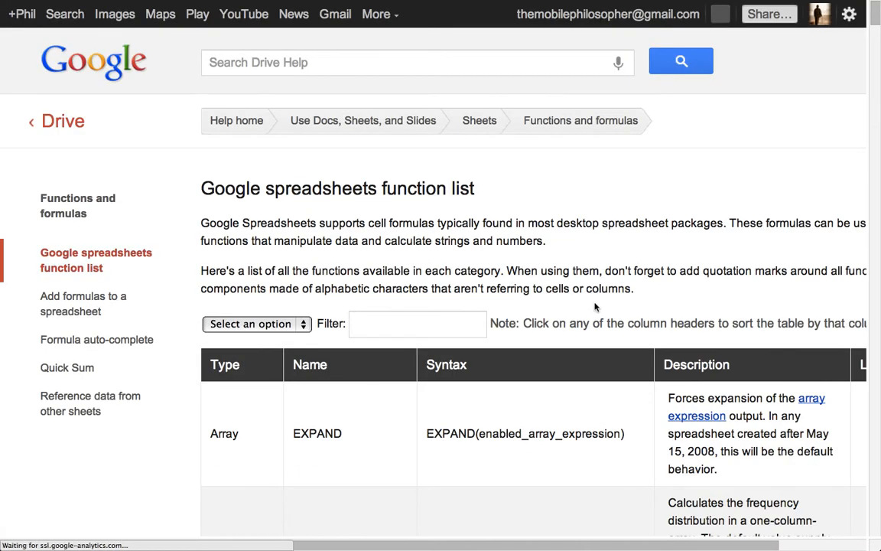
scroll(594, 306, down, 5)
scroll(594, 307, down, 12)
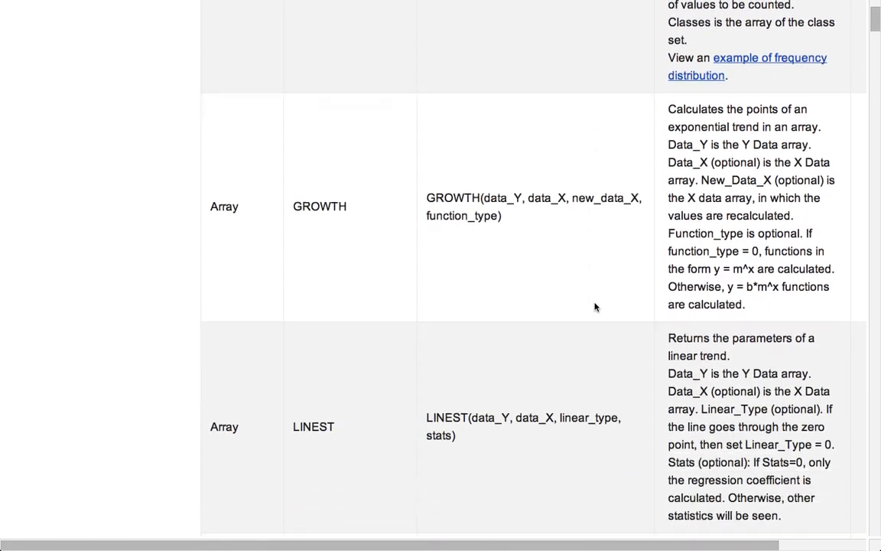
scroll(595, 306, down, 16)
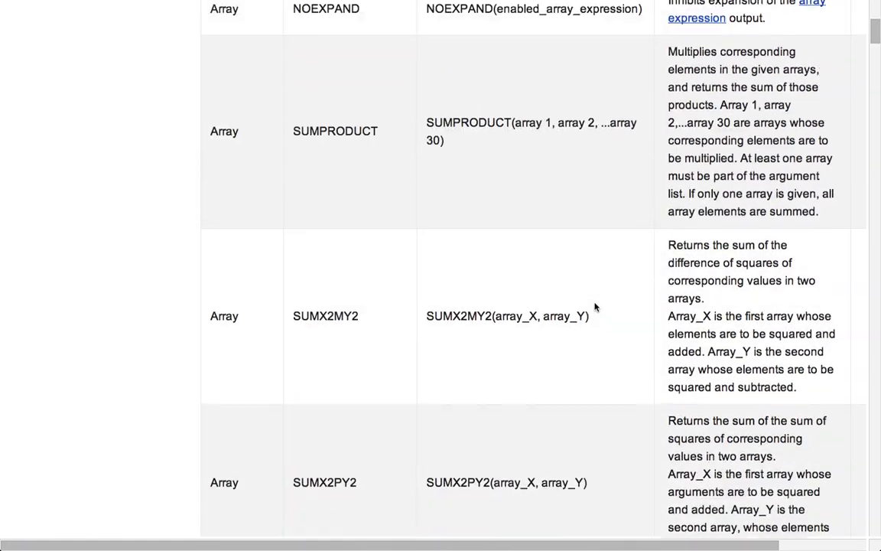
scroll(594, 307, down, 3)
scroll(595, 307, up, 20)
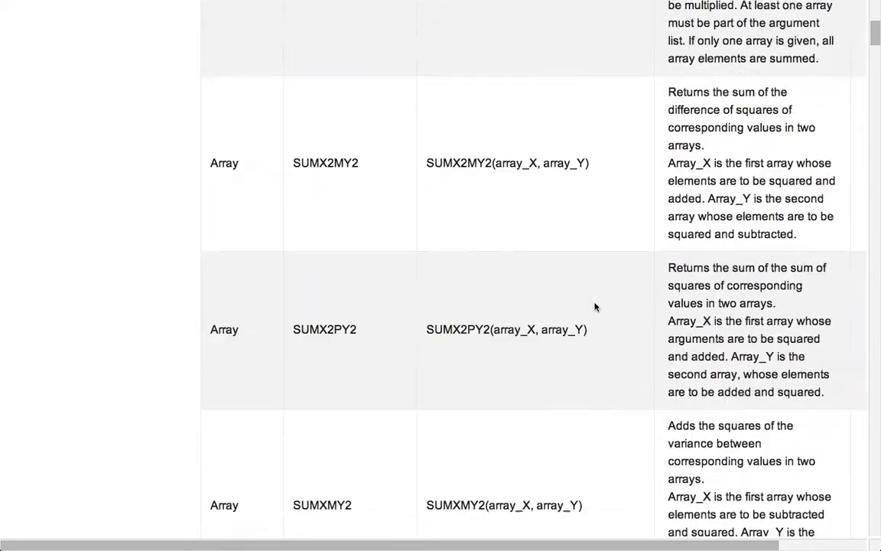
scroll(594, 307, up, 5)
- Filter the function list by VLOOKUP and read the function's syntax and argument descriptions
click(365, 325)
text(vLOOKUP)
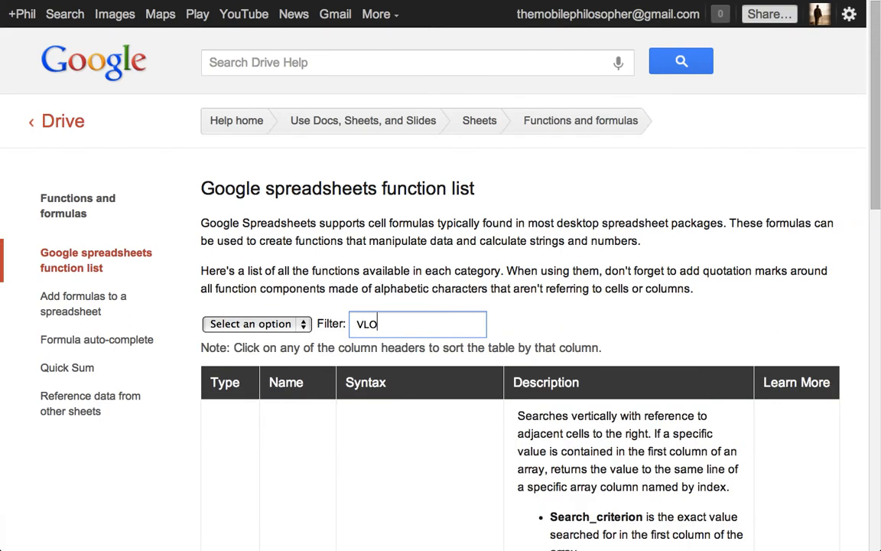
scroll(456, 383, down, 5)
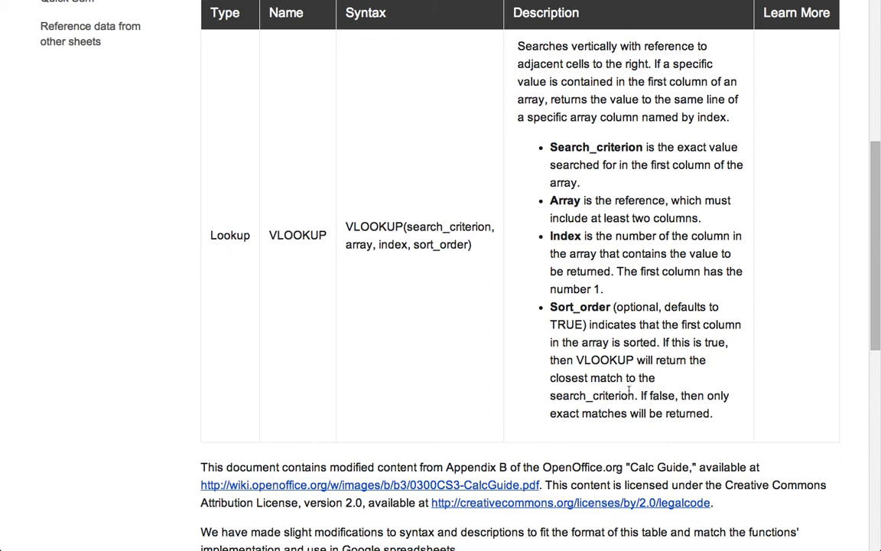
scroll(566, 352, up, 2)
scroll(629, 392, down, 1)
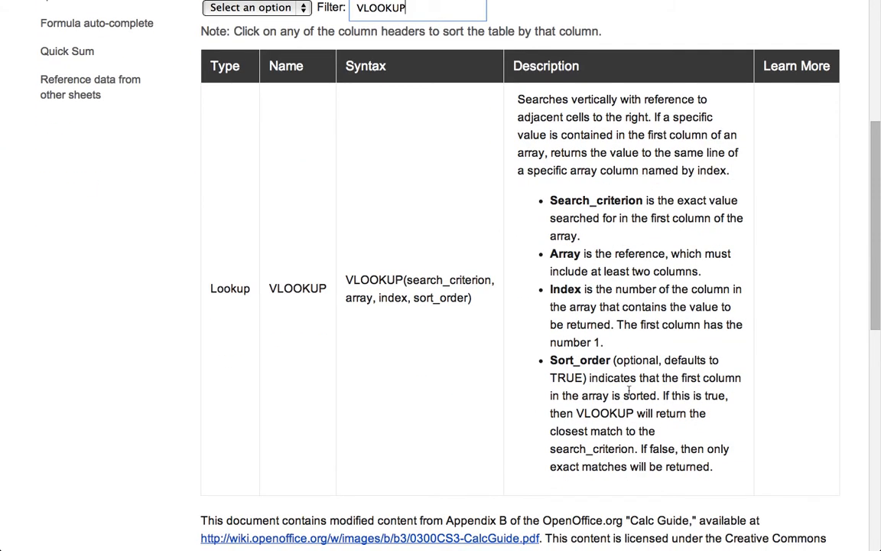